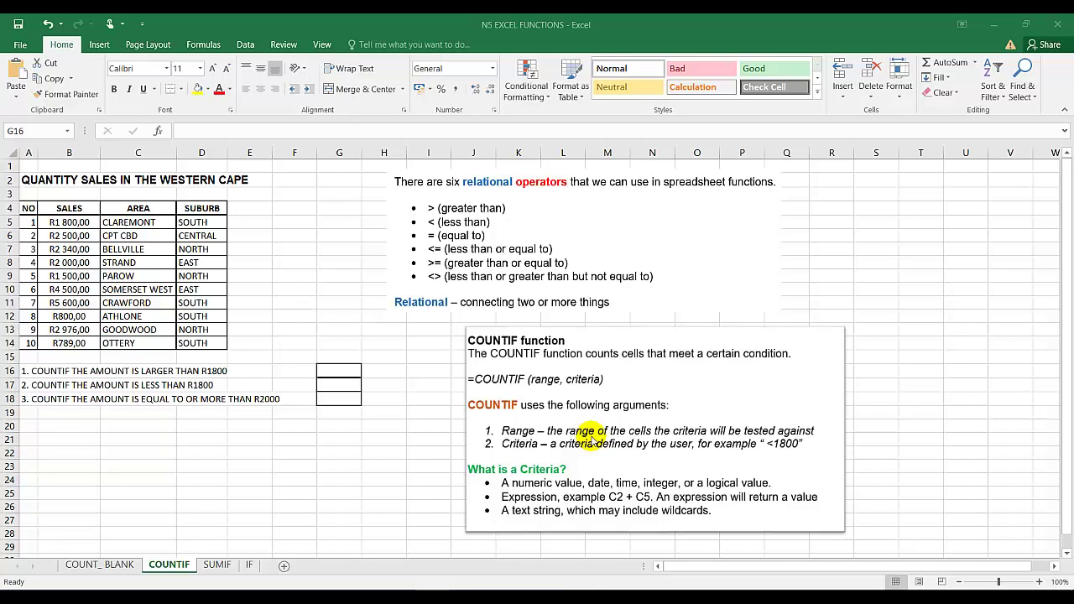
Enter =COUNTIF(B5:B14;">1800") in G16 to count the 6 sales above R1800.
left_click(342, 375)
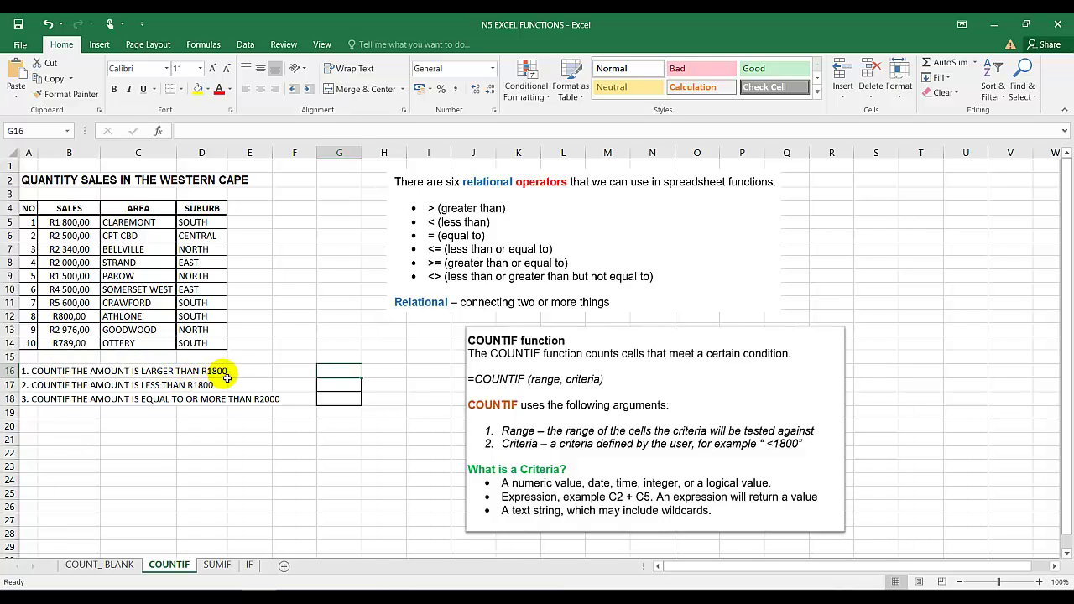
type("=COUNT")
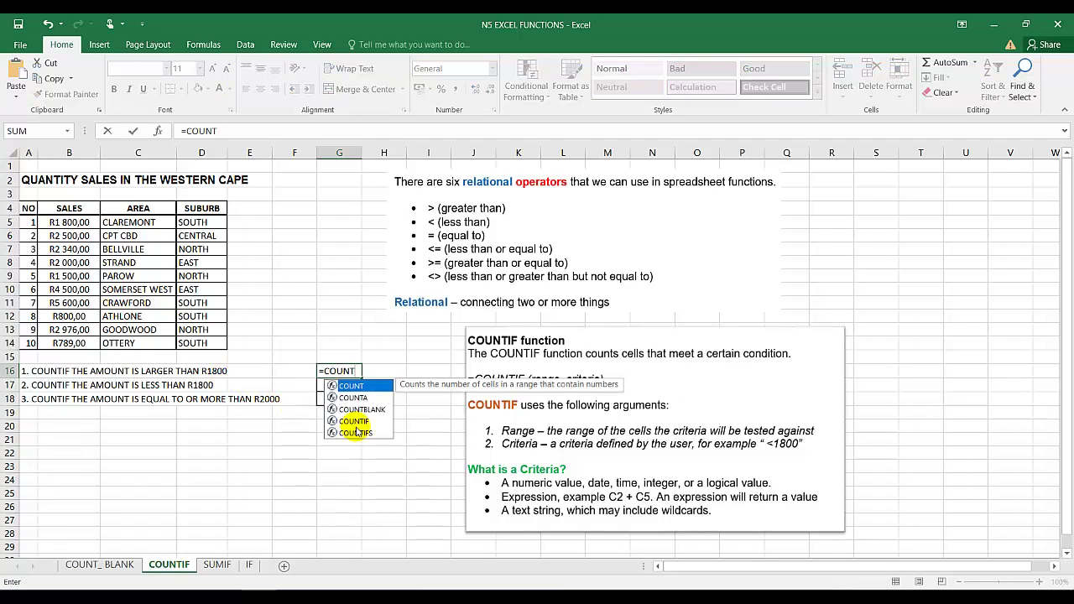
double_click(356, 422)
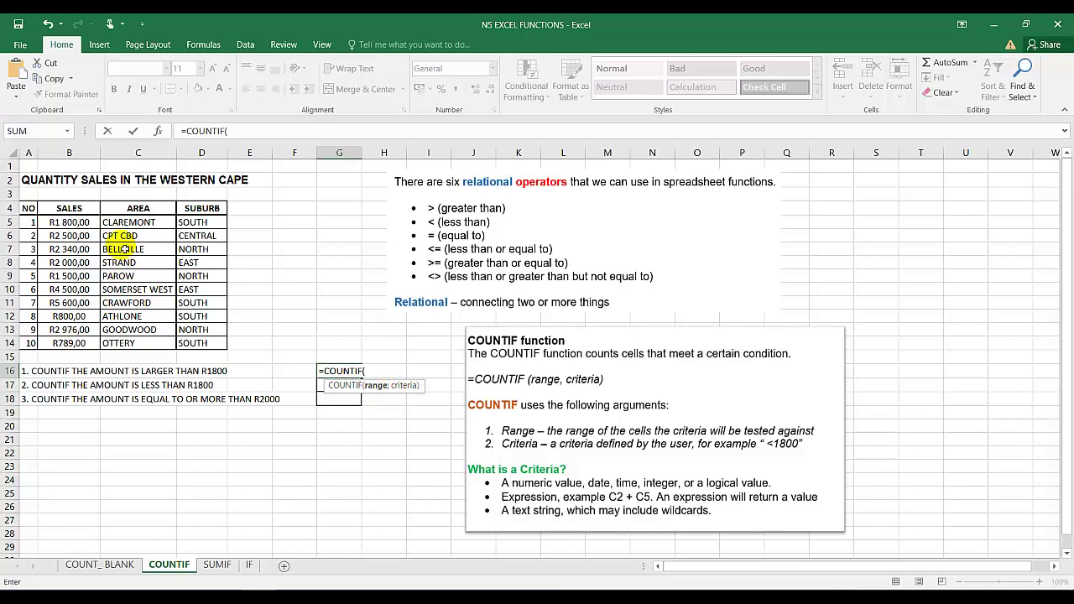
left_click_drag(81, 222, 90, 340)
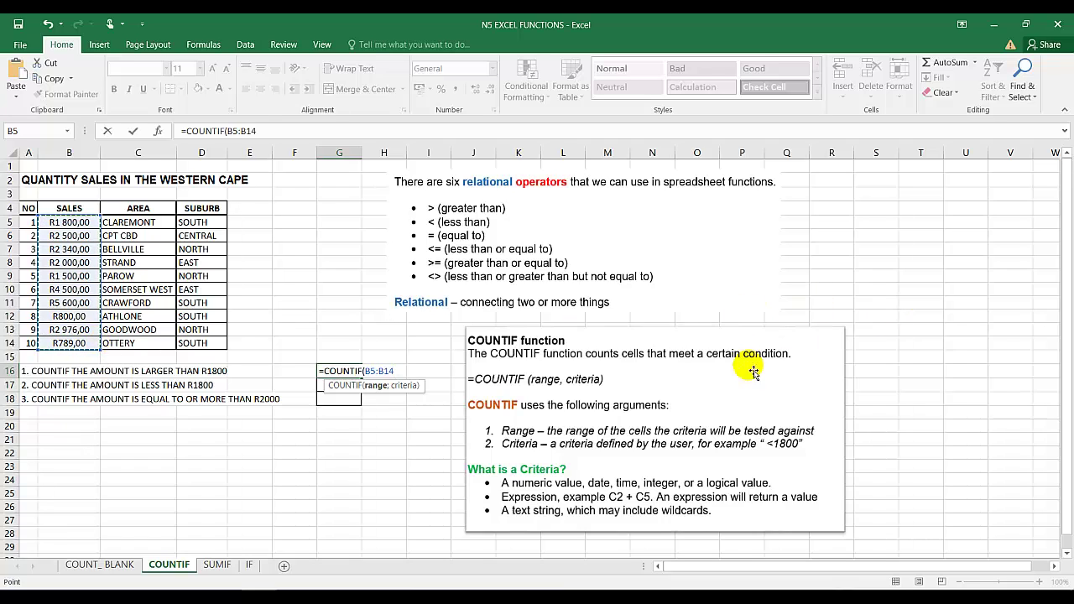
type(";")
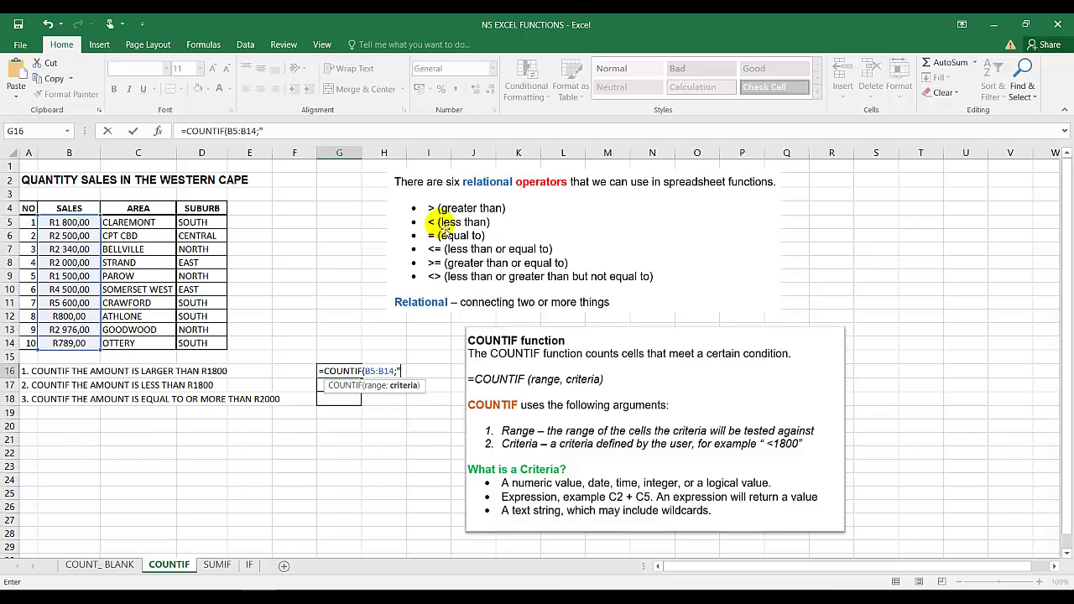
type(">")
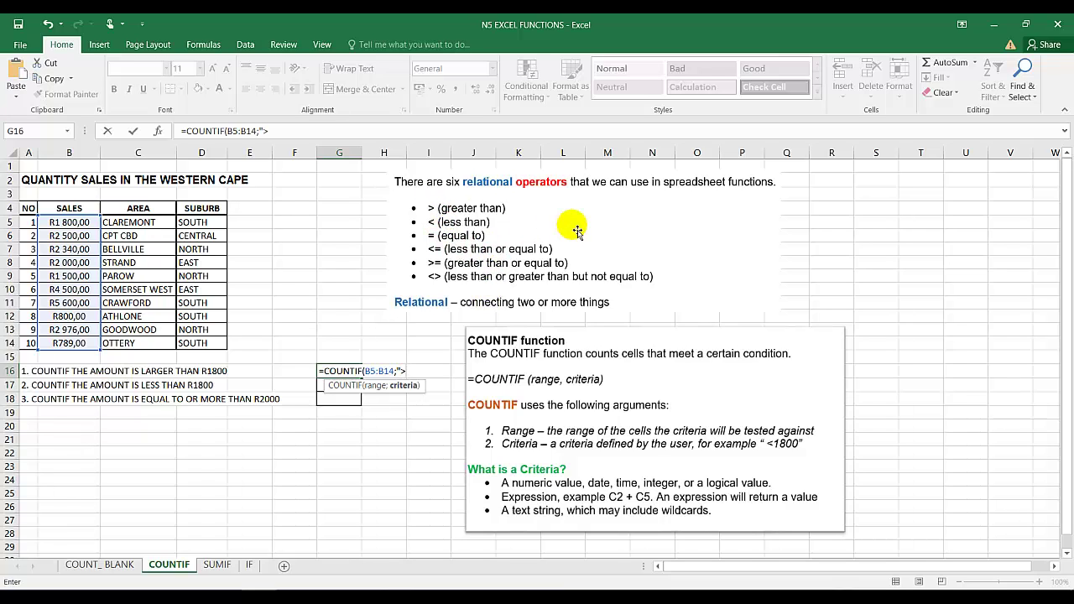
type("800")
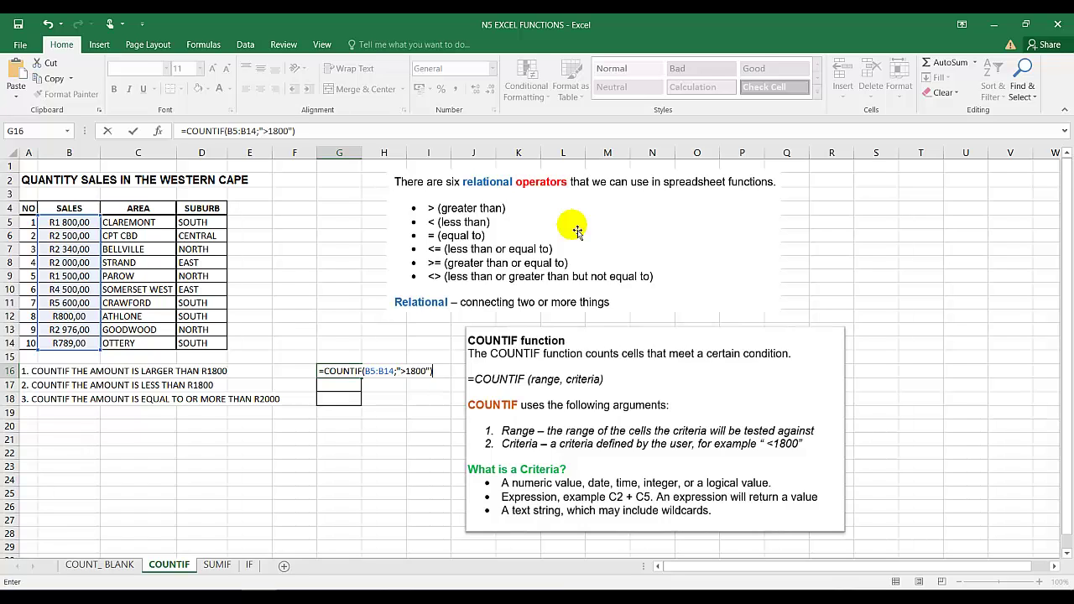
type("\")")
key("Return")
left_click(349, 373)
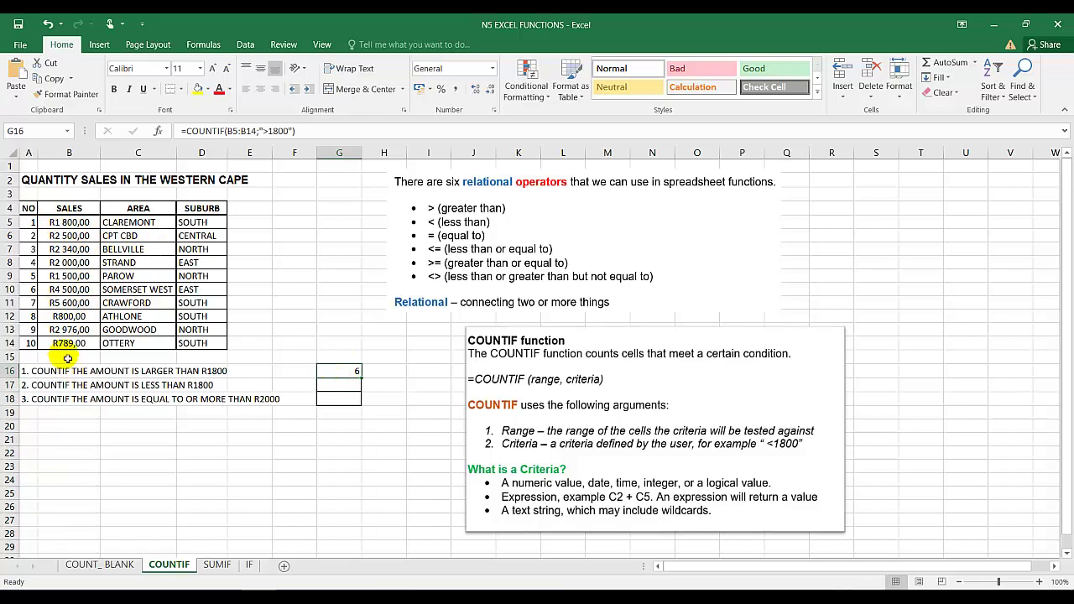
left_click(76, 330)
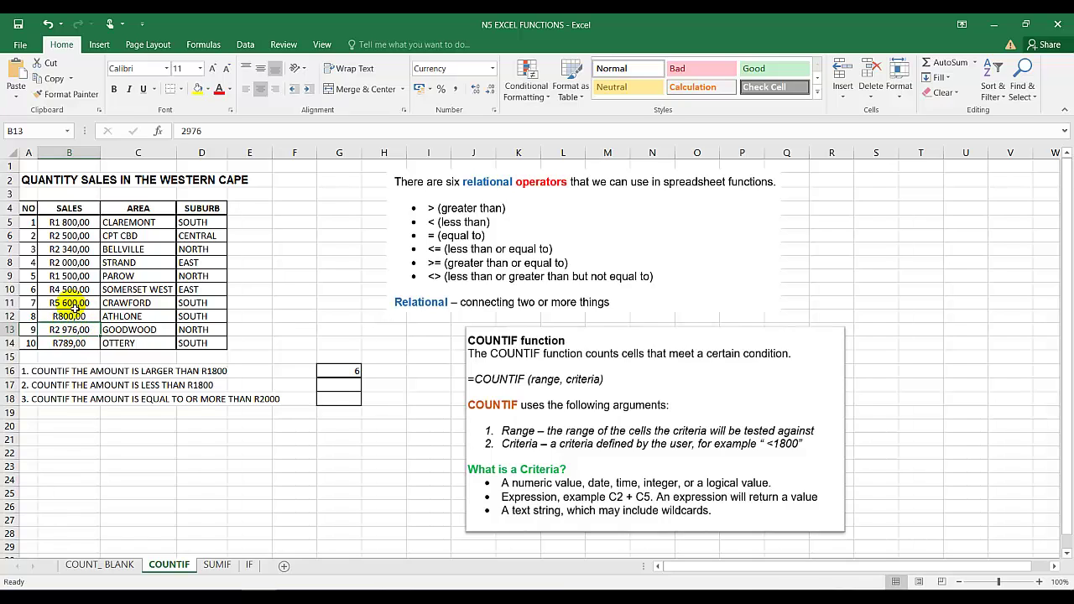
left_click(75, 302, "ctrl")
left_click(76, 290, "ctrl")
left_click(75, 262, "ctrl")
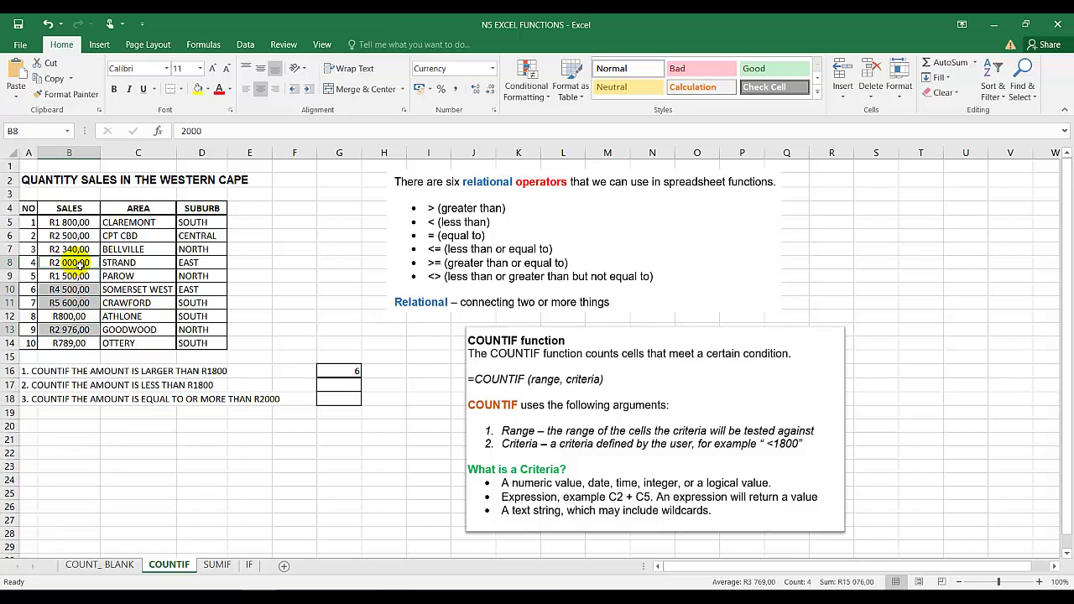
left_click(77, 249, "ctrl")
left_click(78, 240, "ctrl")
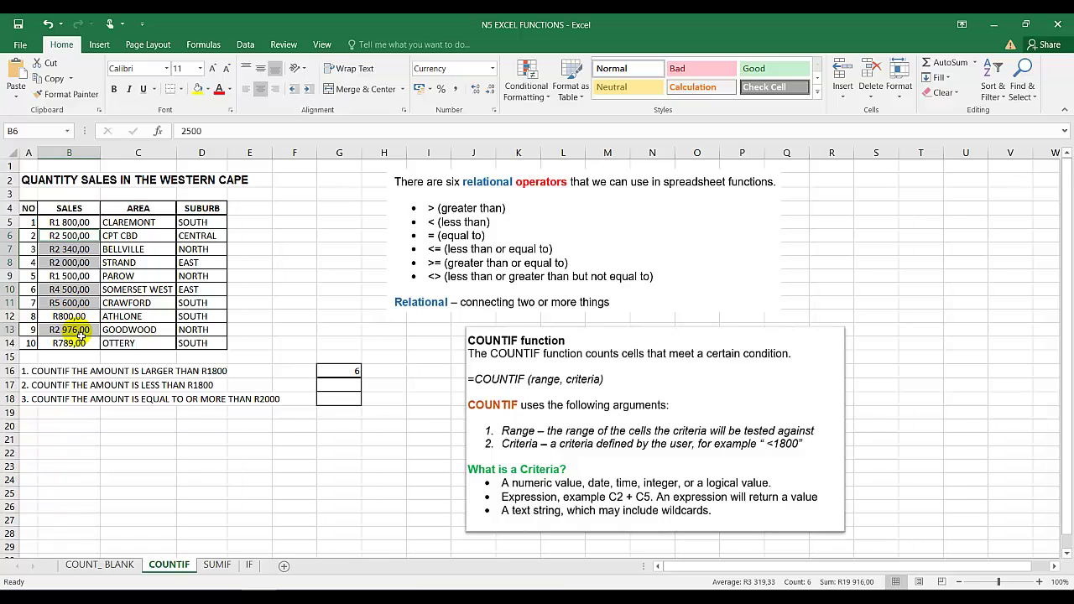
left_click(342, 389)
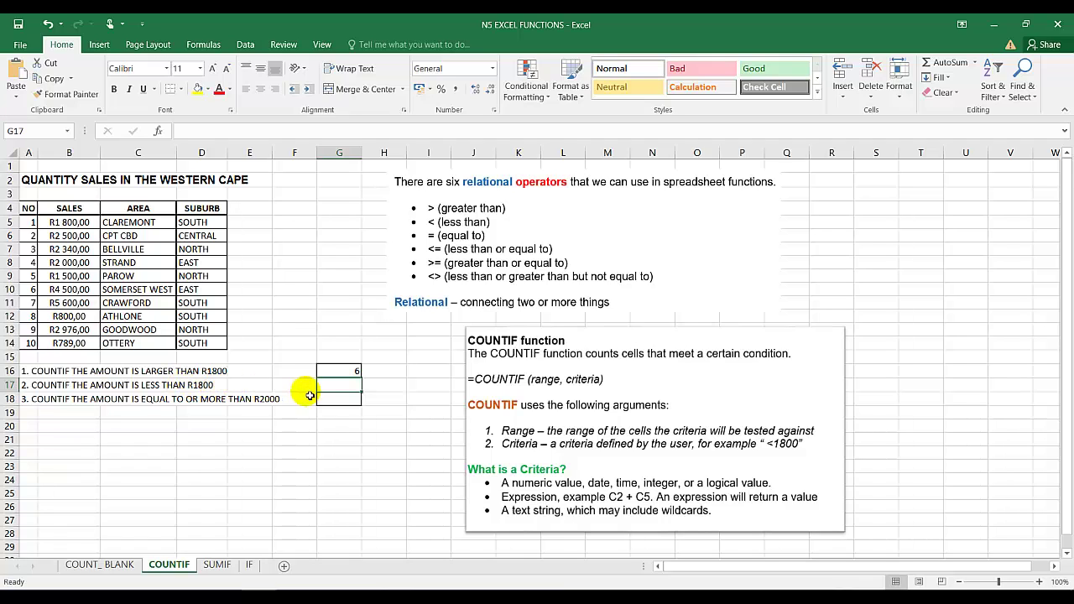
Enter =COUNTIF(B5:B14;"<1800") in G17 to count sales below R1800.
type("=COUN")
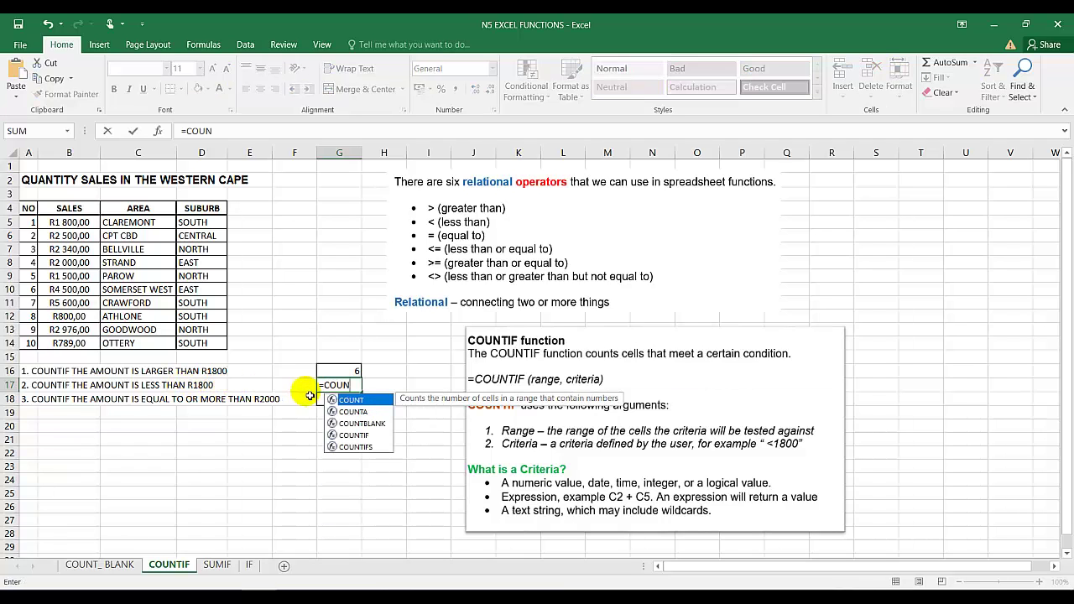
double_click(353, 436)
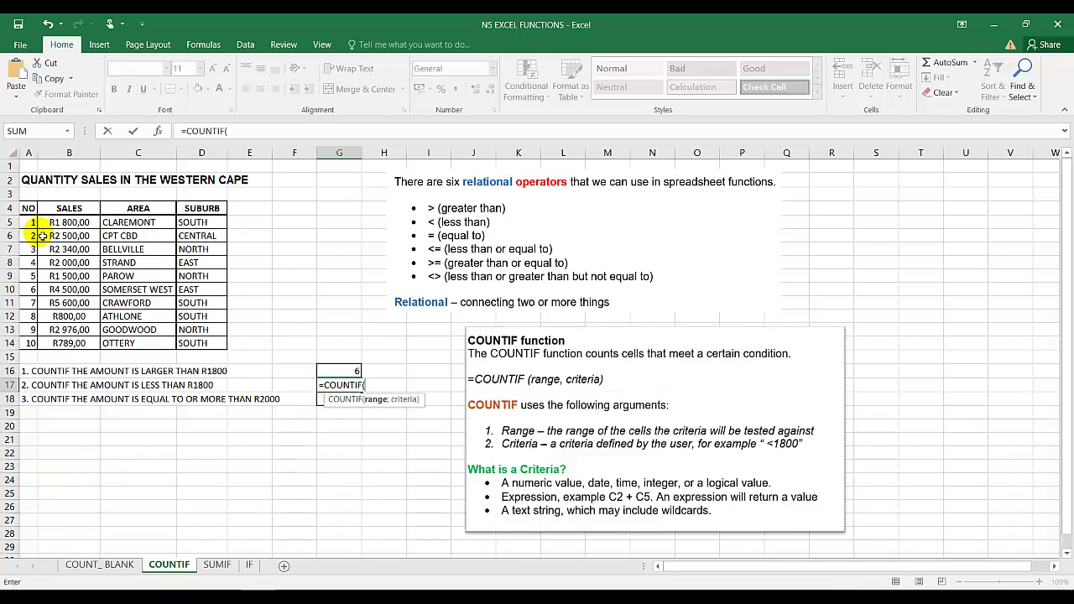
left_click_drag(70, 223, 82, 344)
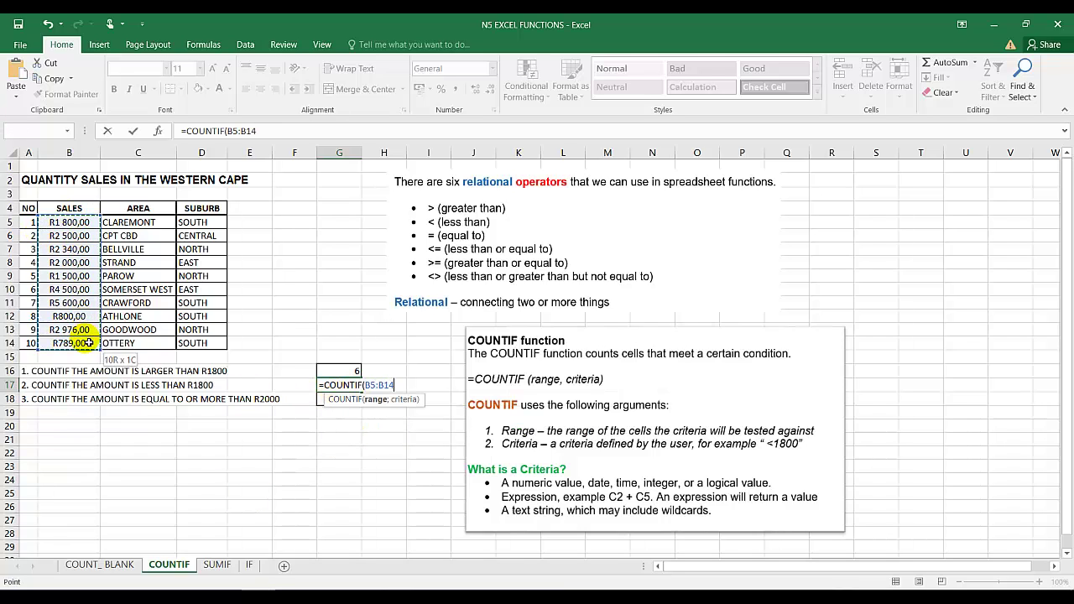
type(";\"<")
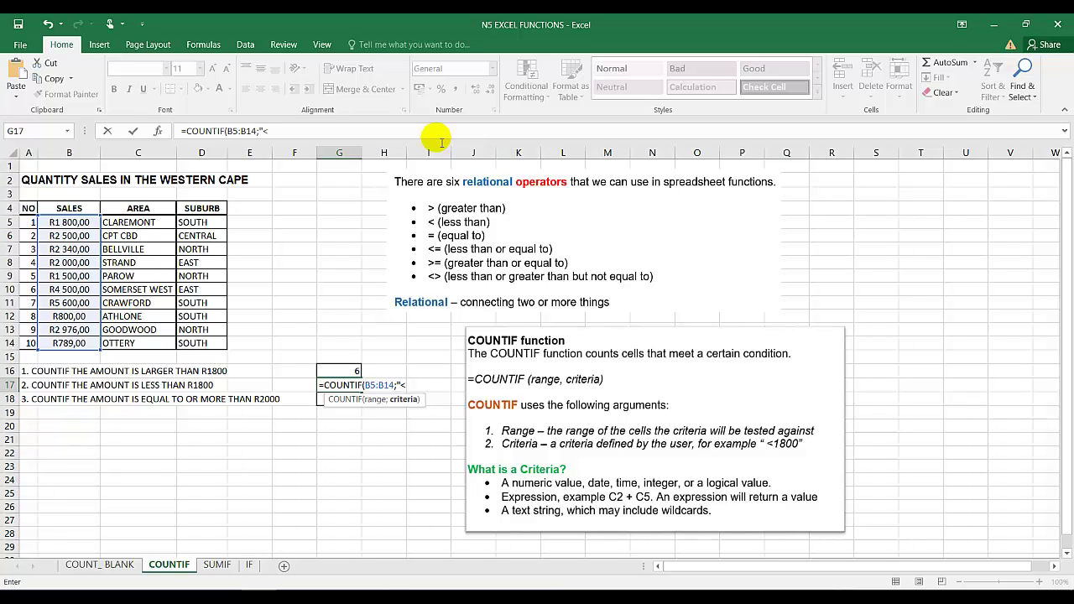
type("1800")
key("Return")
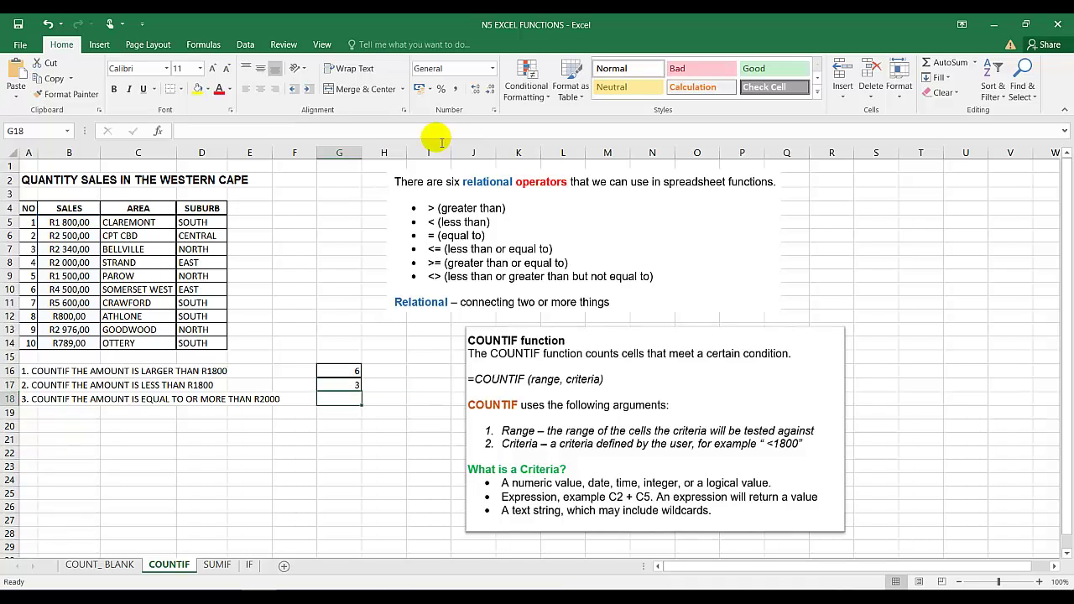
Check G17's result of 3 against the R789 and R1 500 amounts in B14 and B9.
left_click(353, 385)
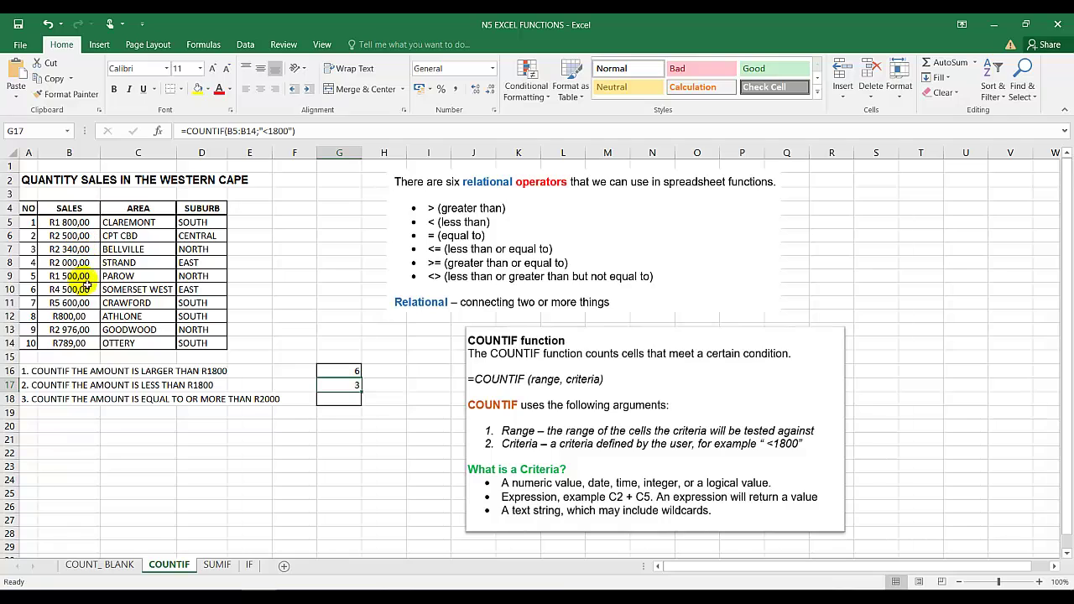
left_click(72, 343)
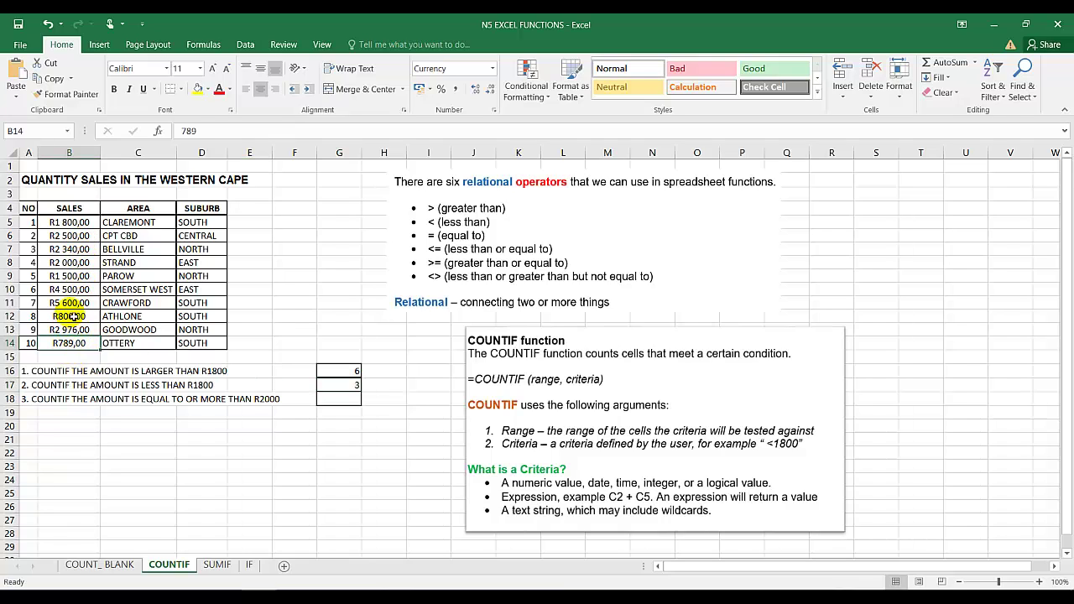
left_click(77, 278)
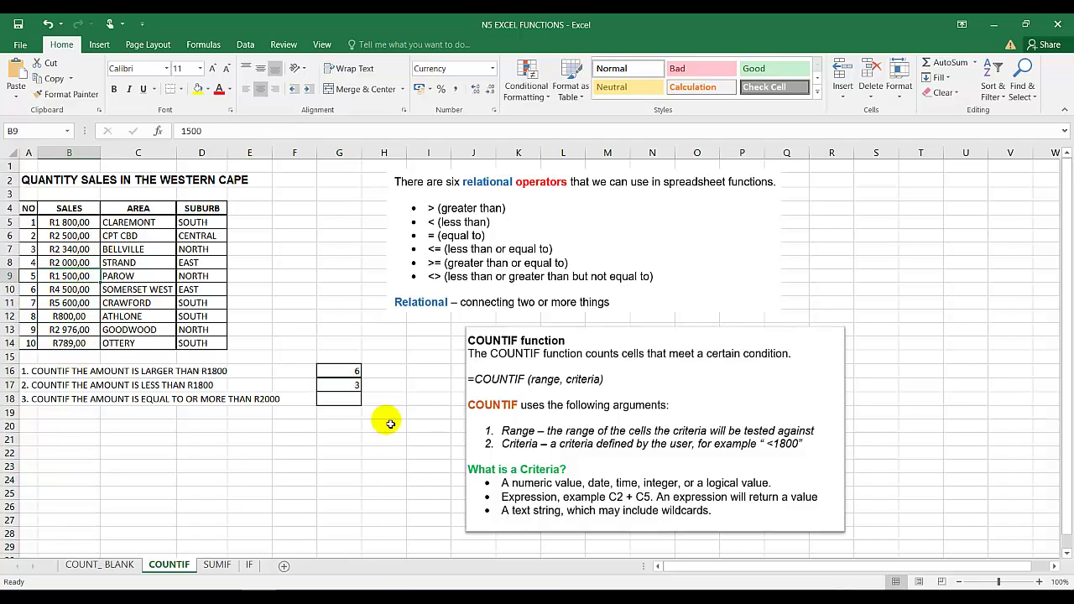
left_click(337, 399)
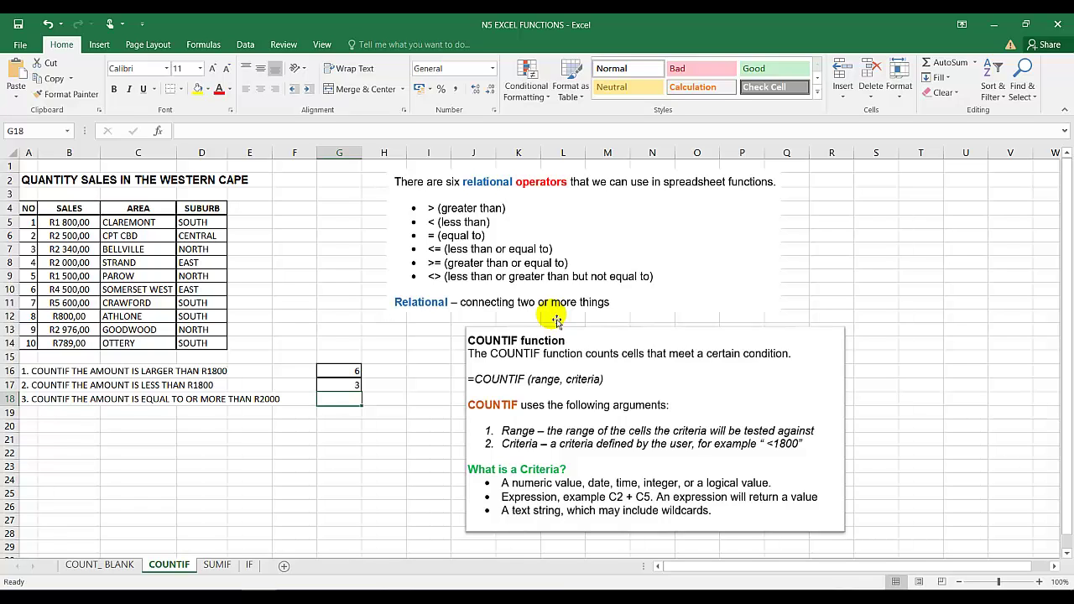
Enter =COUNTIF(B5:B14;">=2000") in G18, returning 6 sales of R2000 or more.
type("=COUNT")
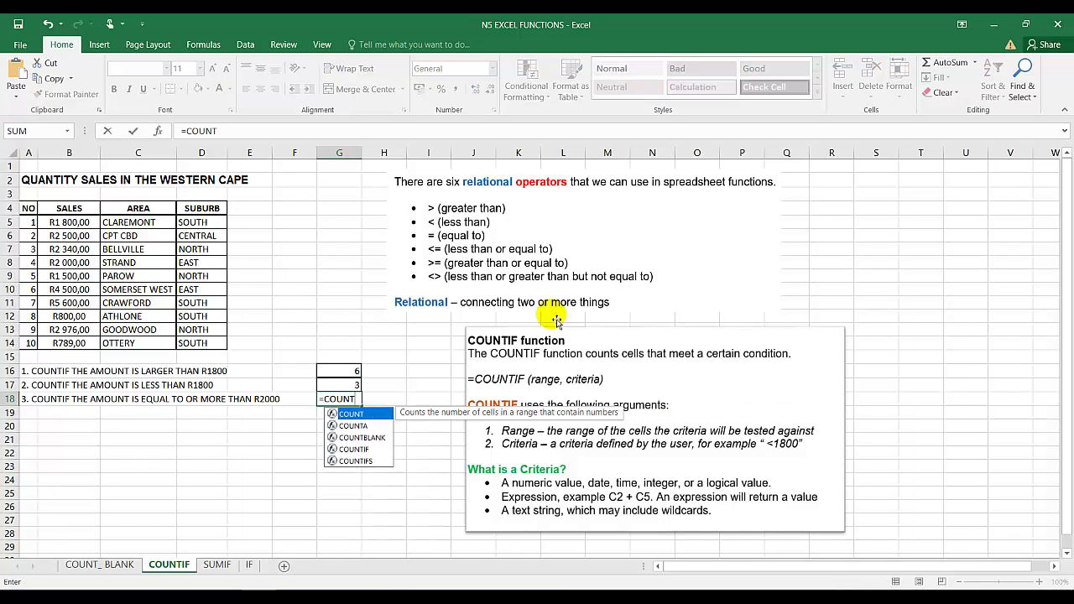
left_click(356, 450)
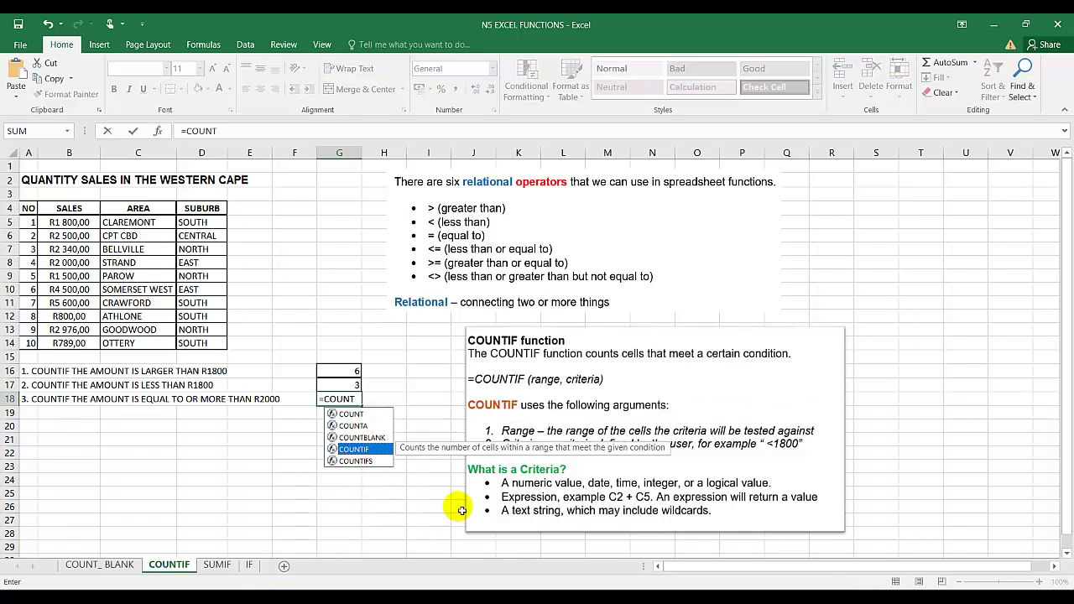
double_click(354, 449)
left_click_drag(78, 224, 87, 343)
type(";\">=")
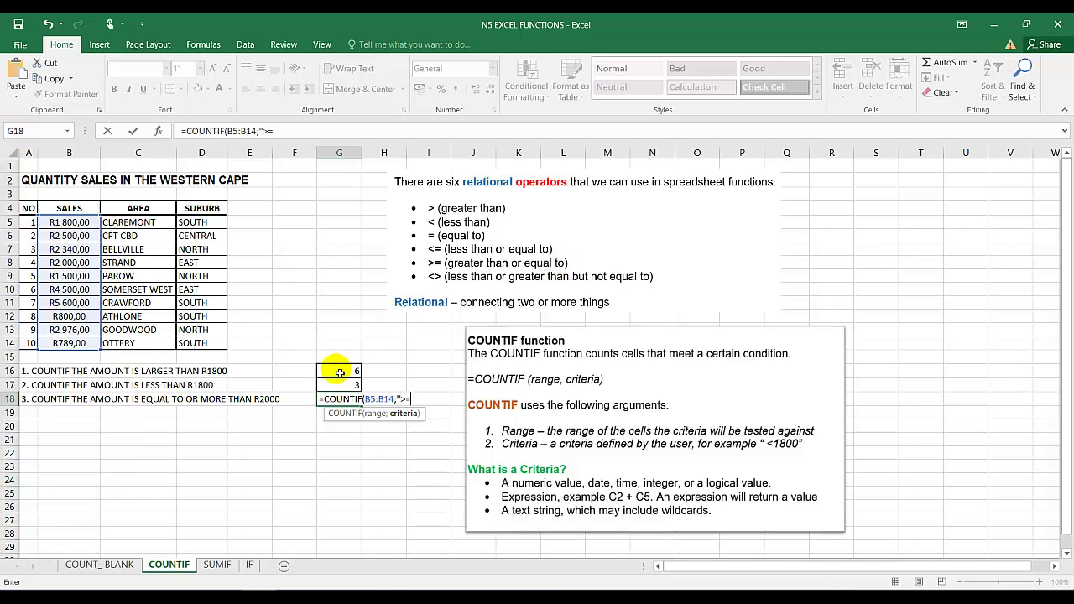
type("000\")")
key("Return")
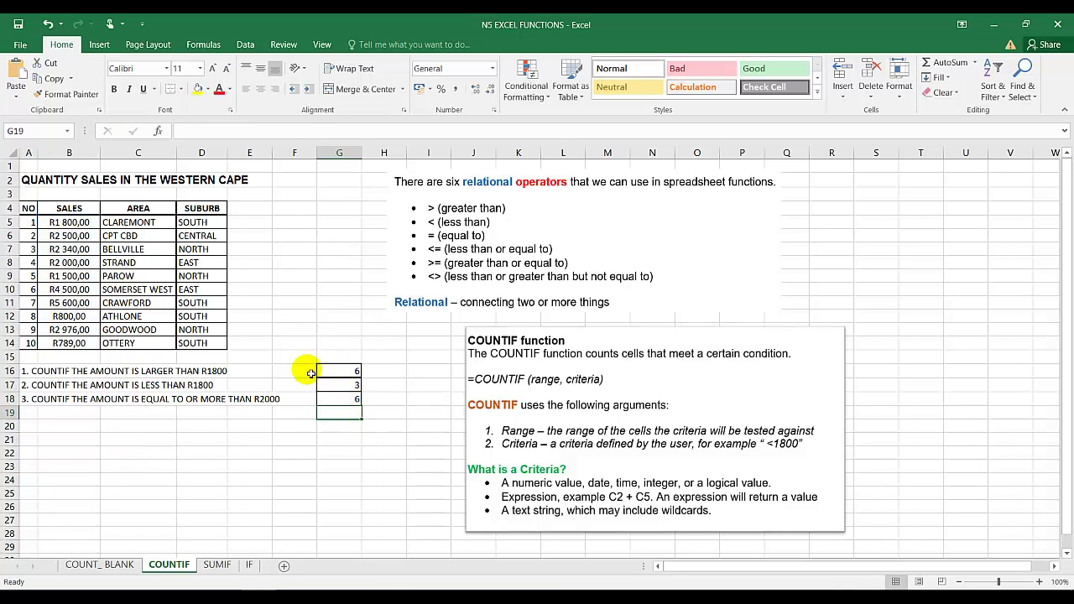
Edit G16's criterion from ">1800" to ">=1800" so it returns 7.
left_click(111, 370)
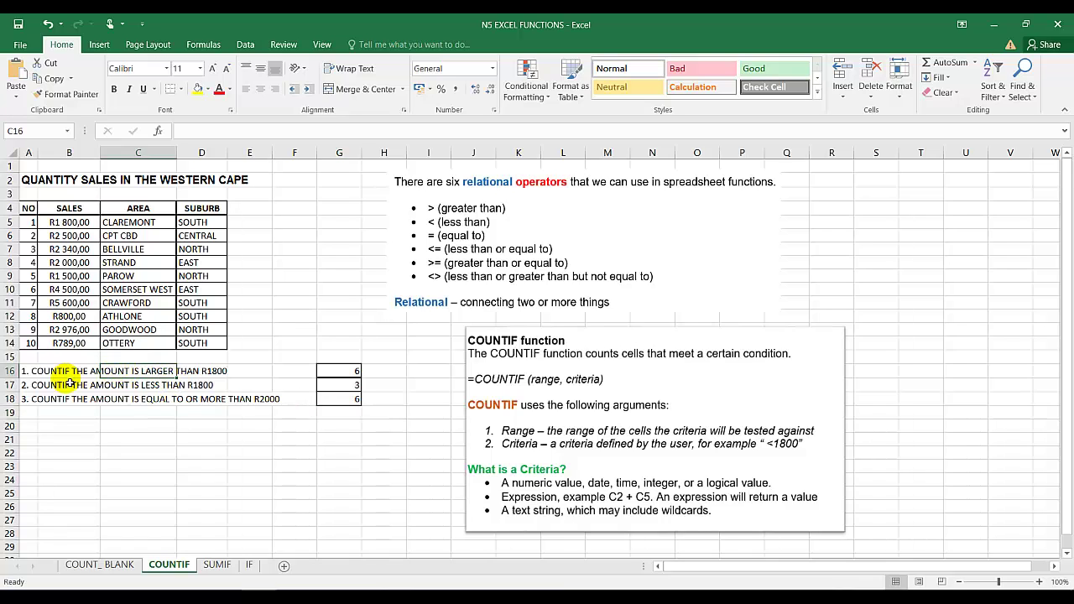
left_click(339, 370)
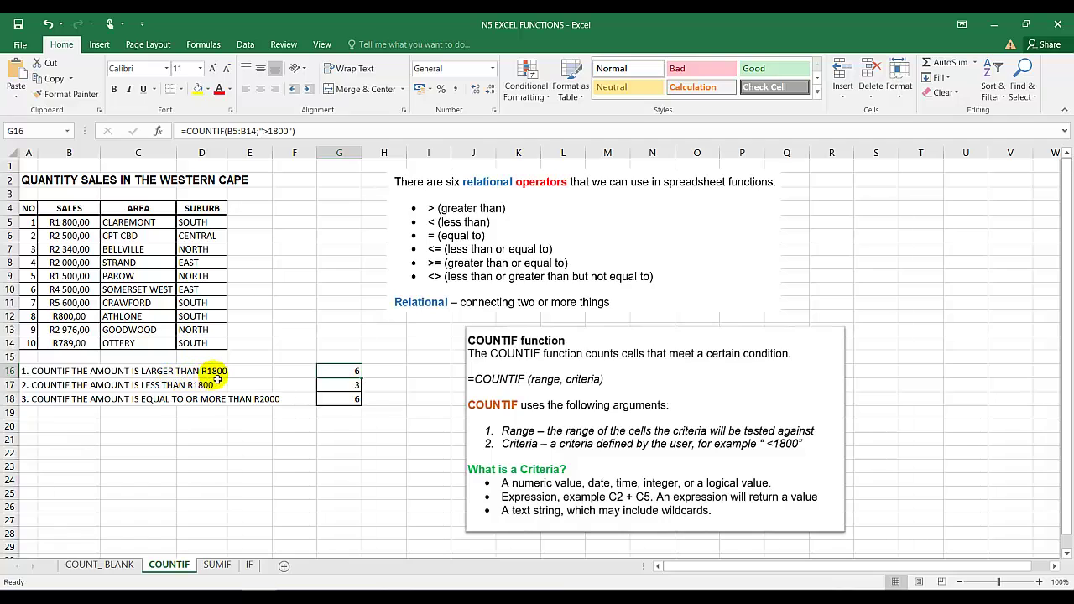
double_click(355, 375)
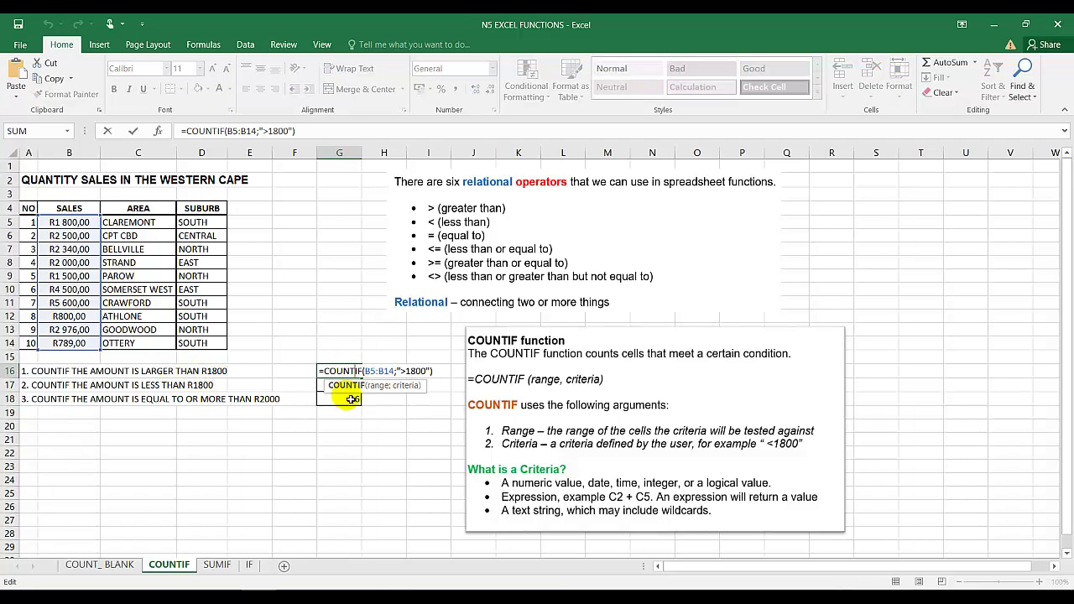
left_click(405, 371)
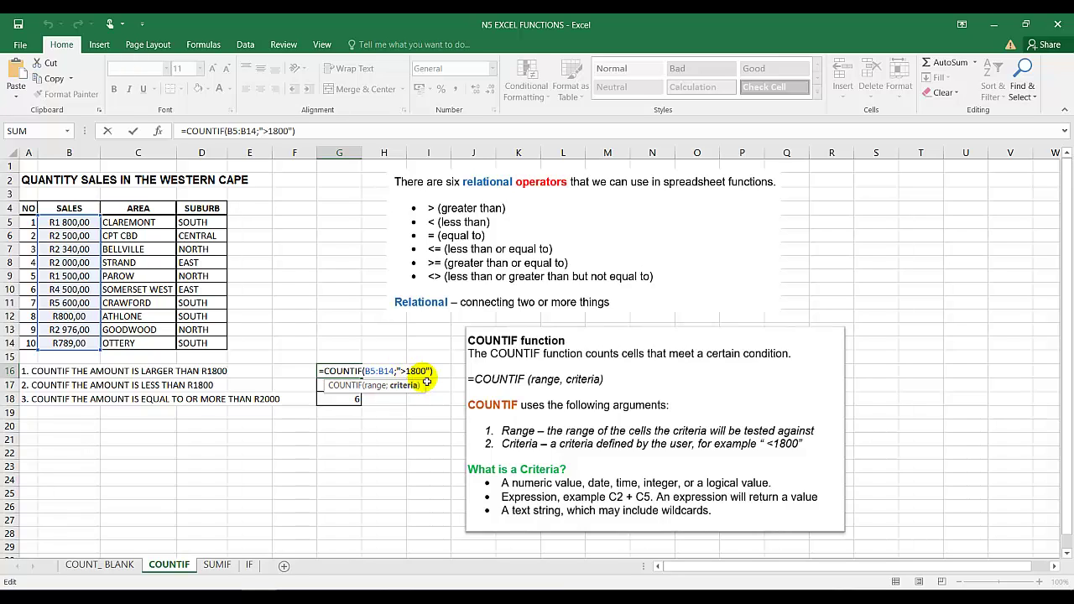
type("=")
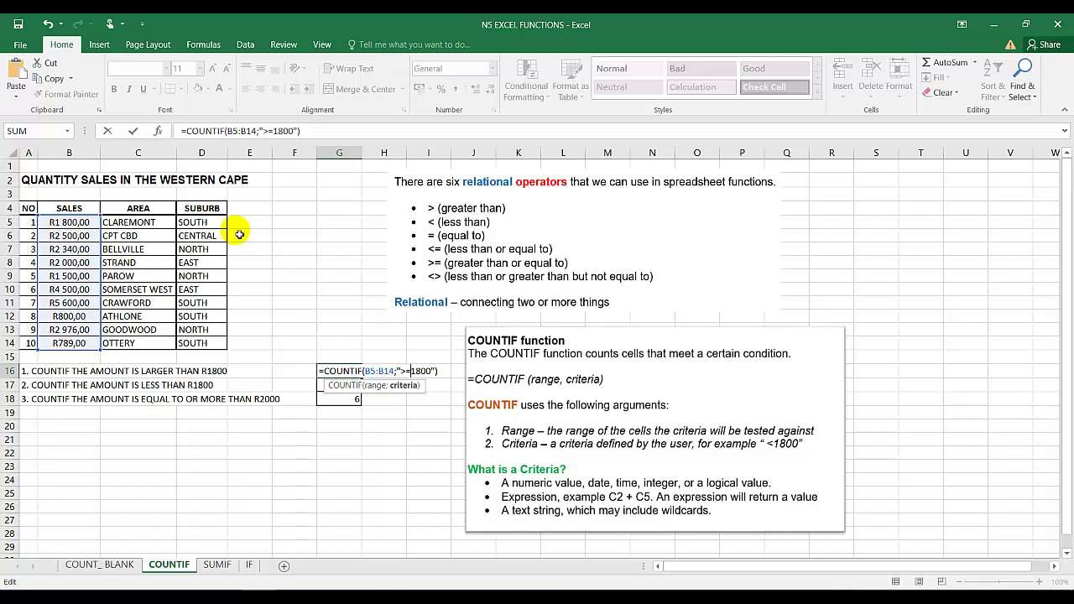
key("Return")
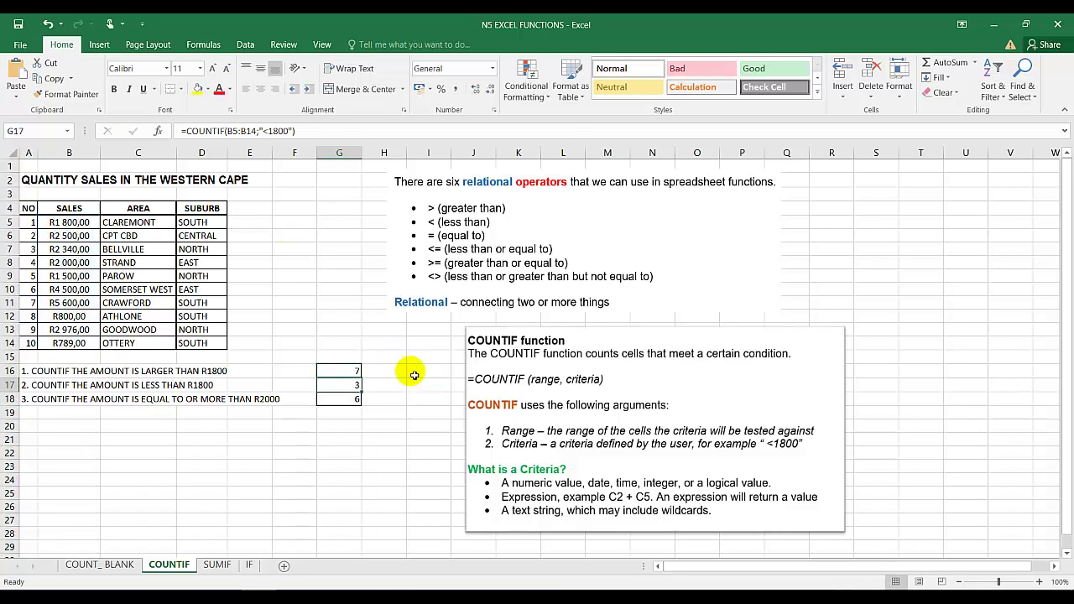